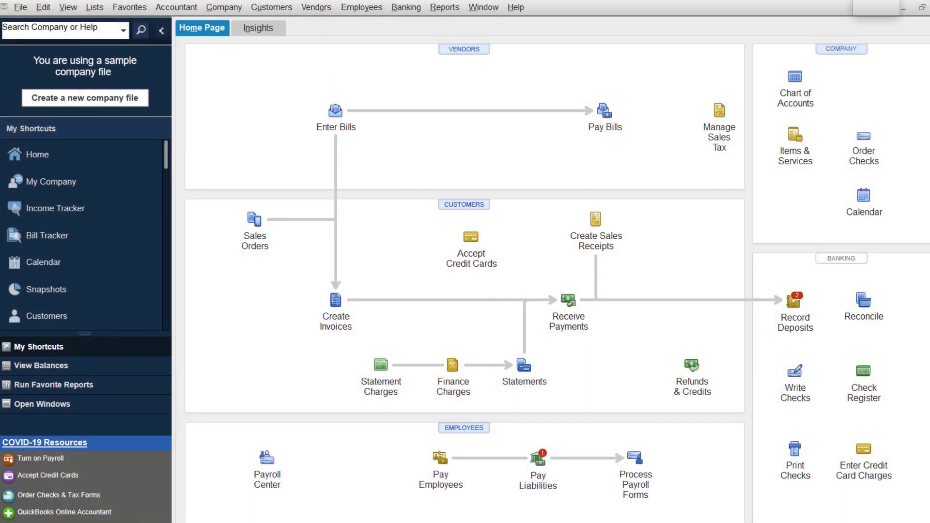
- Bring up the File menu's company commands over the sample company's Home page
key(alt)
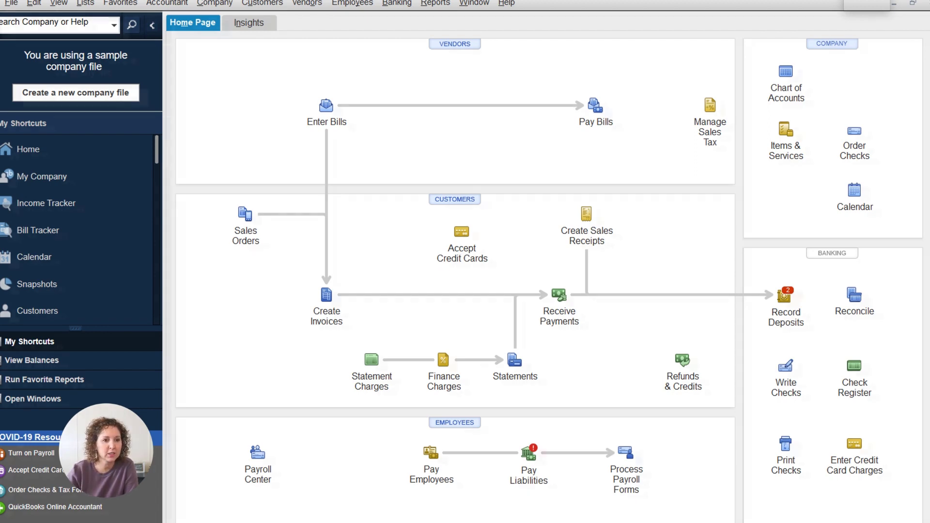
click(23, 8)
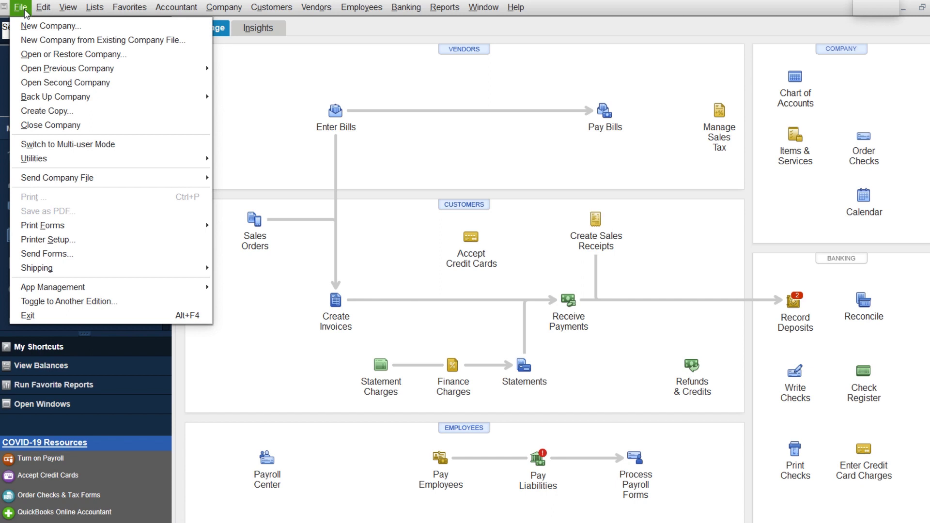
- Start a local backup through File > Back Up Company > Create Local Backup
mouse_move(114, 96)
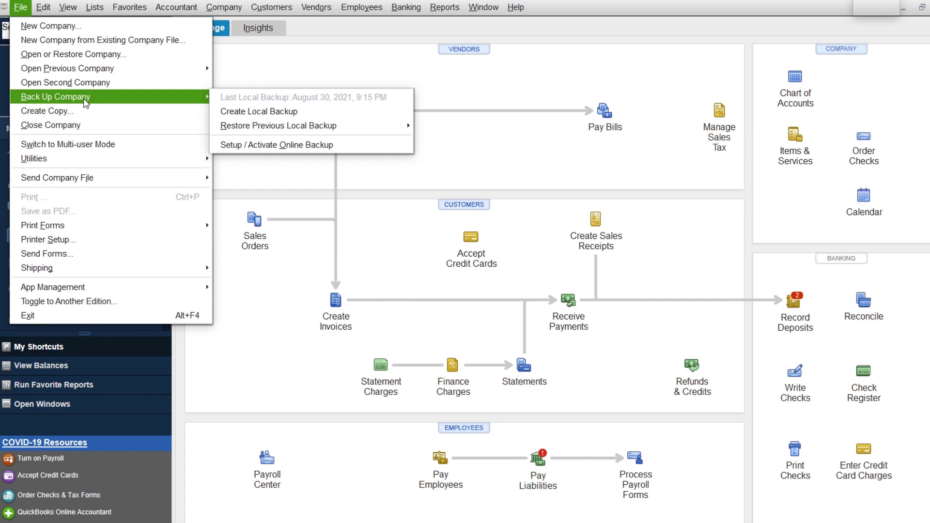
click(294, 111)
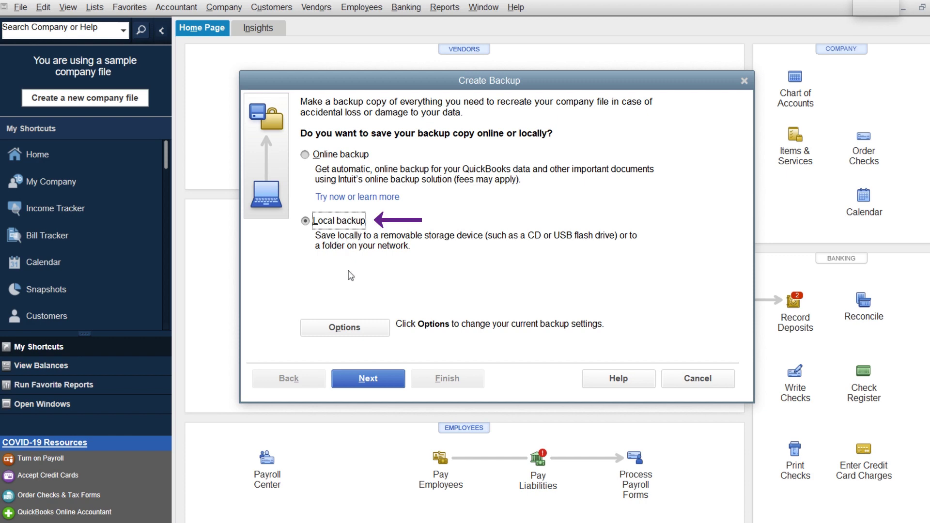
- Set the backup folder to F:\QuickBooks Backups\ on the My Passport drive
click(346, 333)
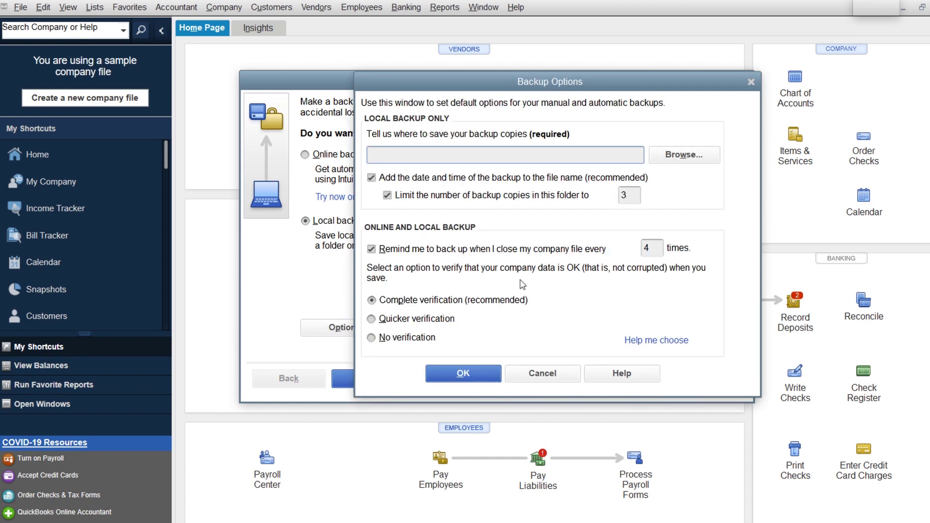
click(699, 158)
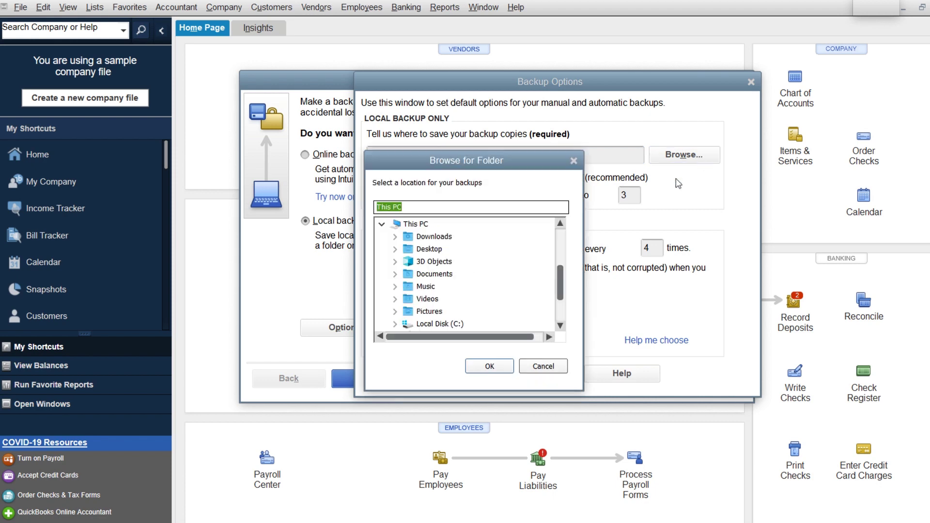
scroll(560, 287, down, 1)
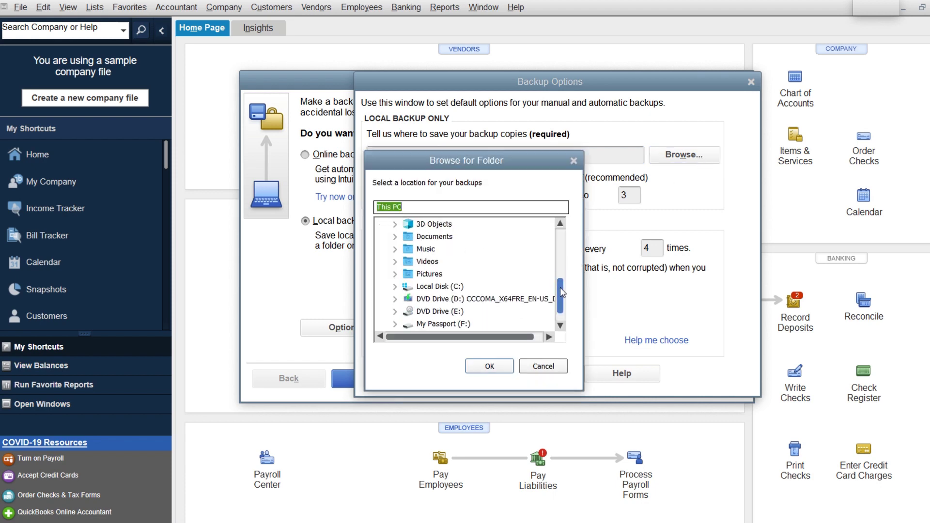
click(466, 324)
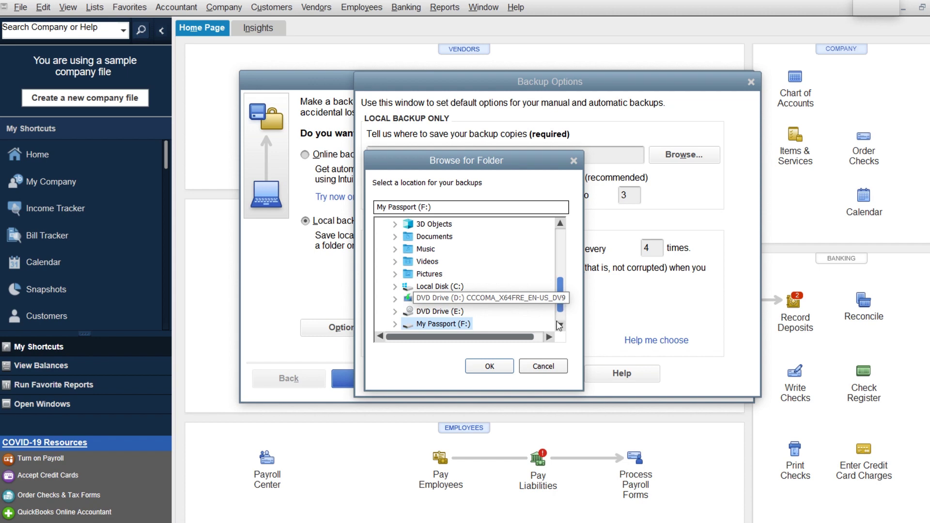
scroll(515, 306, down, 2)
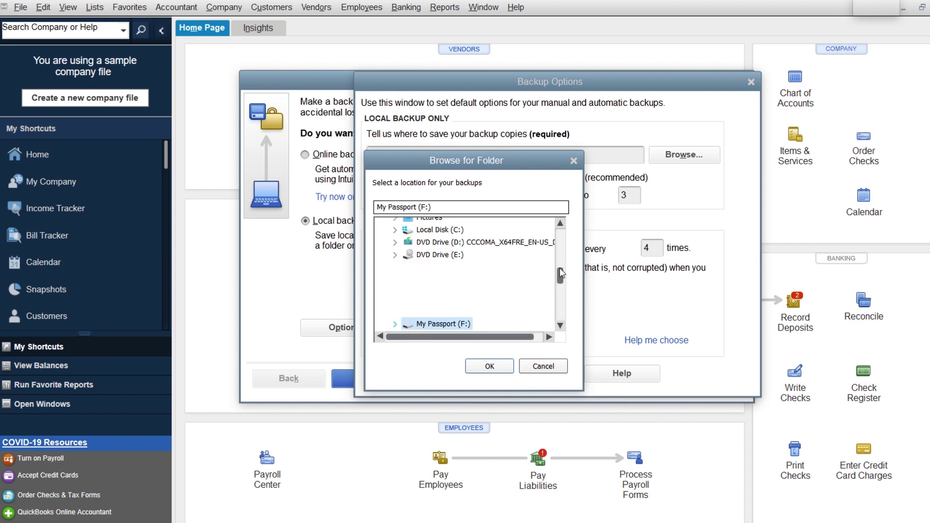
drag(560, 277, 561, 296)
click(486, 315)
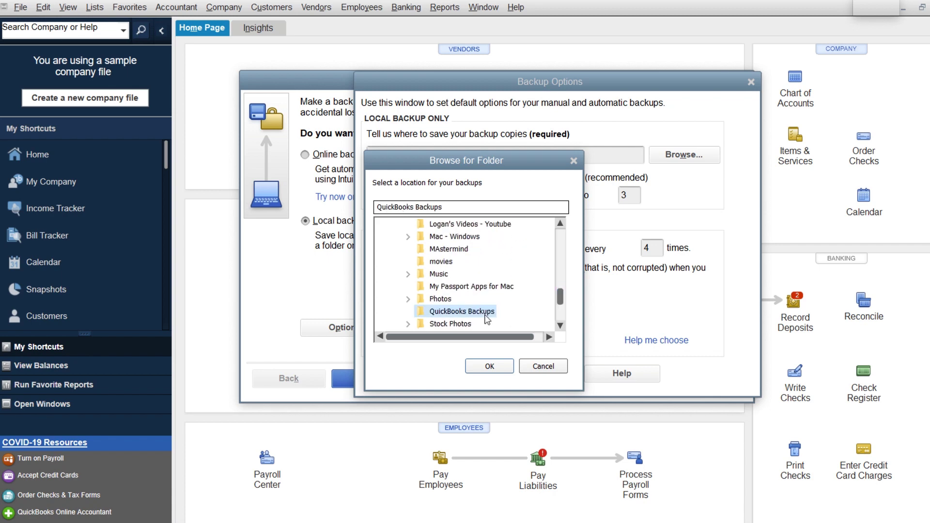
click(487, 369)
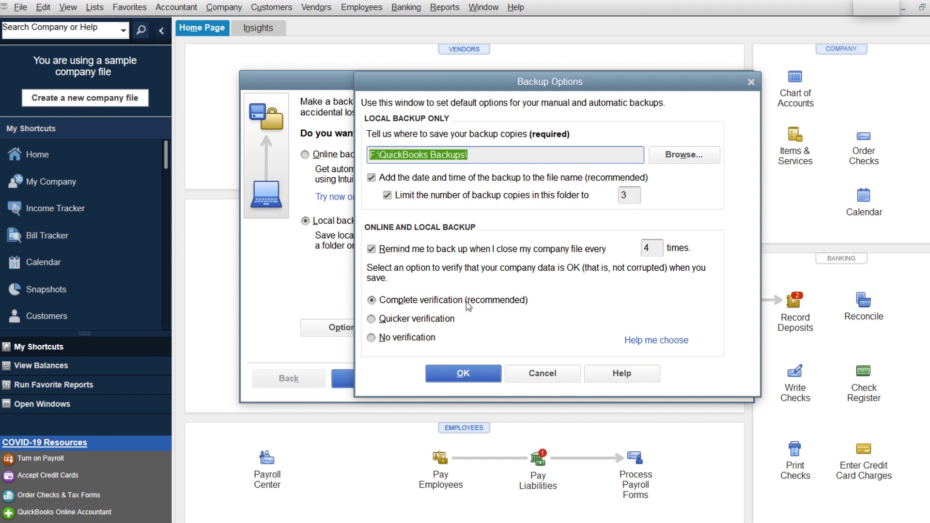
- Save the .QBB backup now to F:\QuickBooks Backups, then close the company
click(484, 377)
click(395, 382)
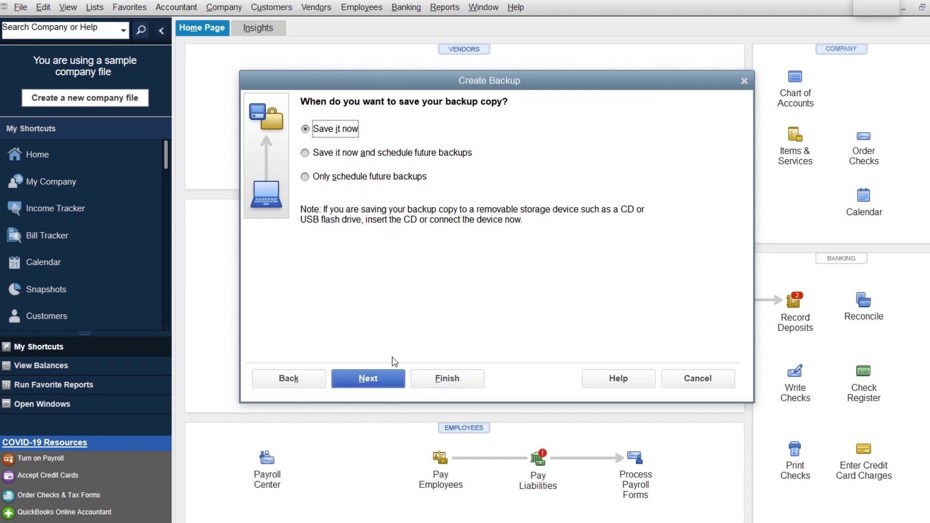
click(375, 374)
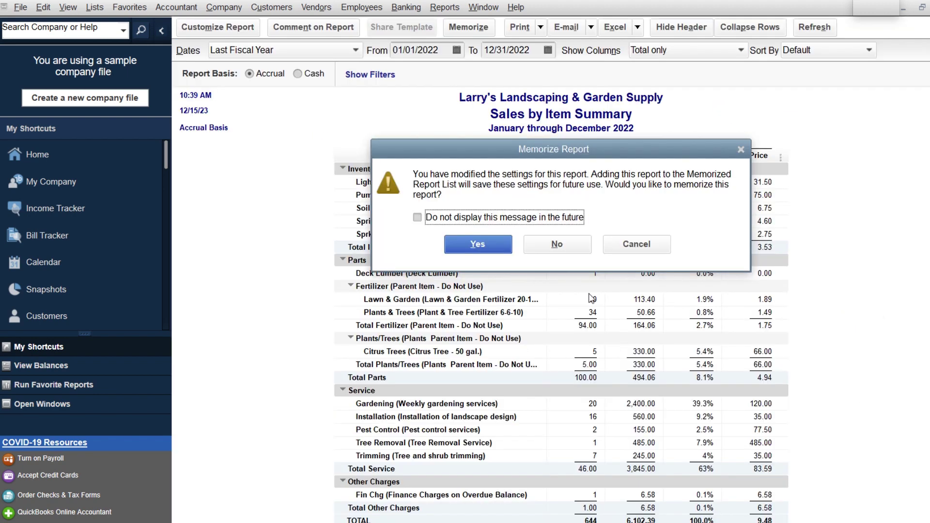
click(562, 247)
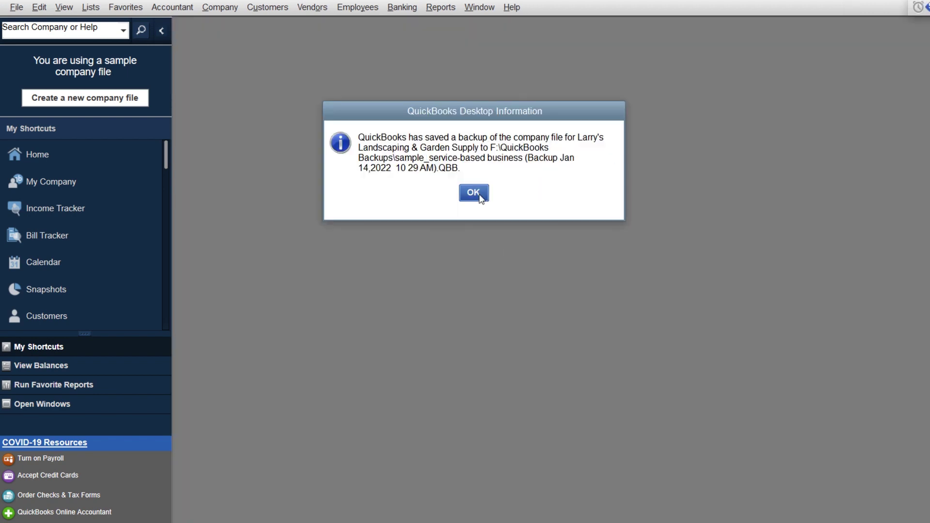
click(474, 193)
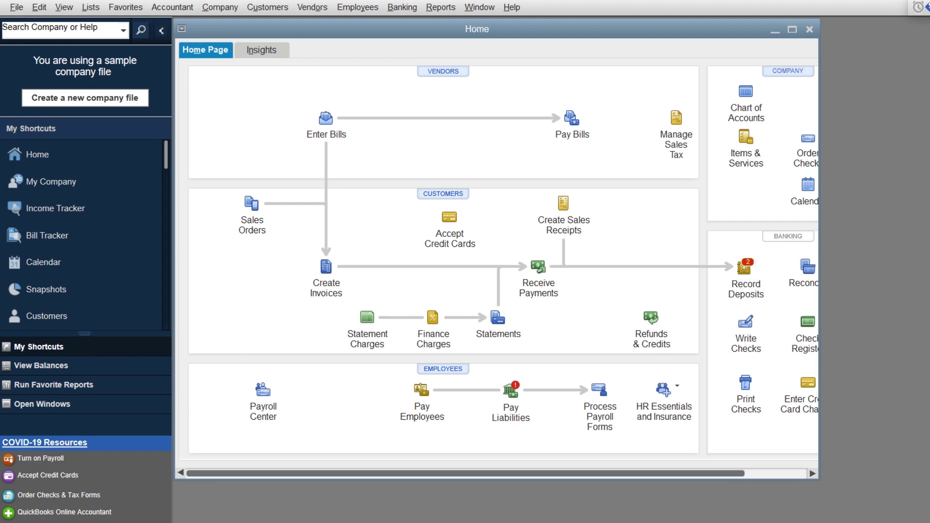
click(17, 6)
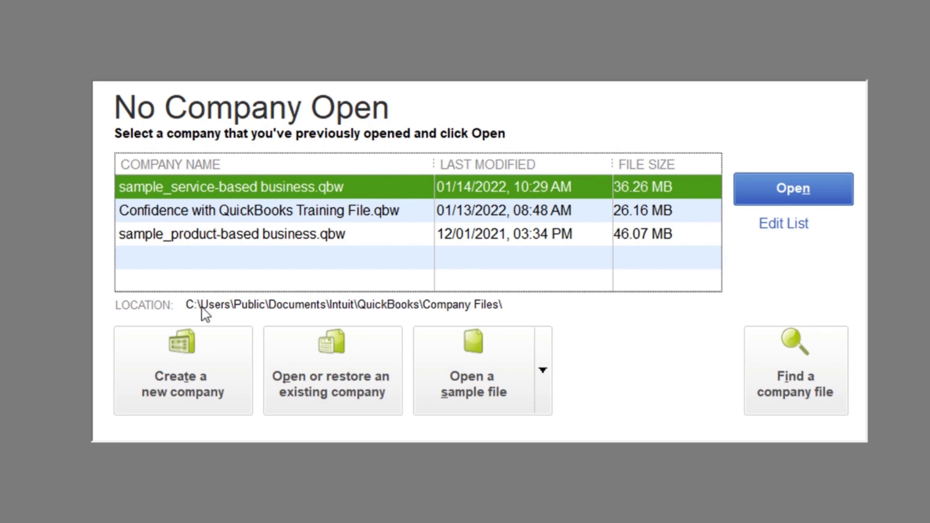
- Choose to restore a backup copy, stored as a local backup, in Open or Restore Company
click(317, 377)
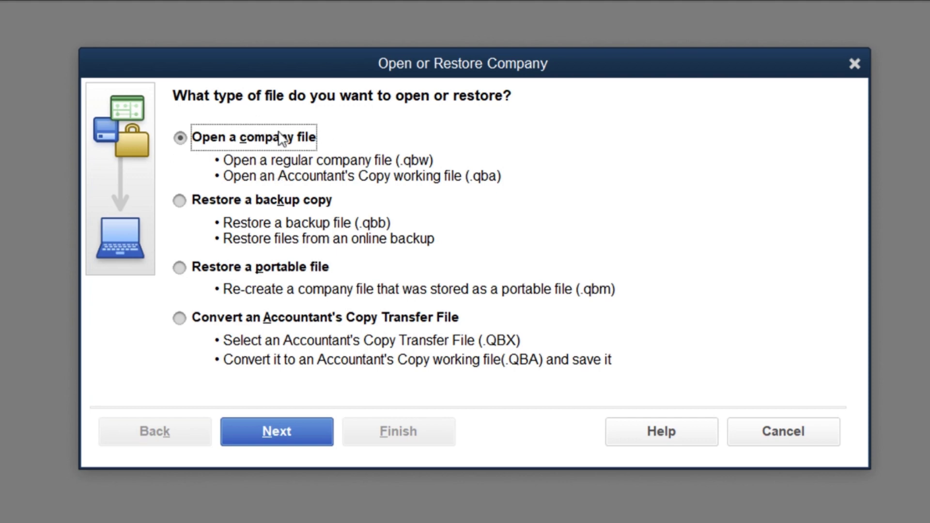
click(201, 204)
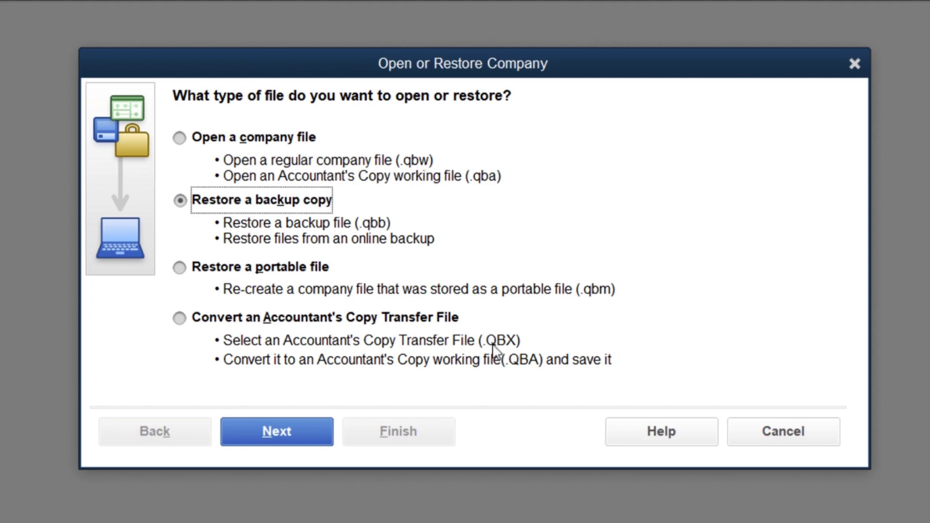
key(Return)
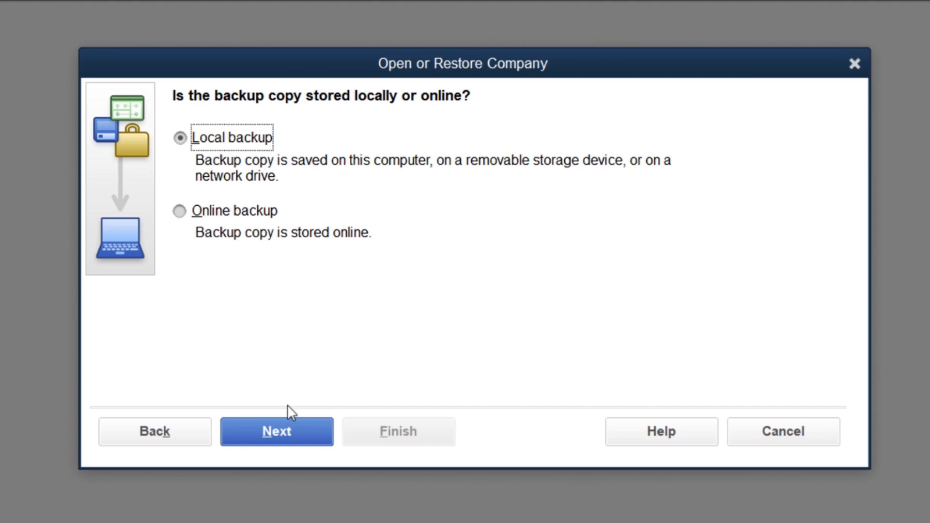
- Pick the Jan 14, 2022 sample_service-based business .QBB backup to restore
click(286, 426)
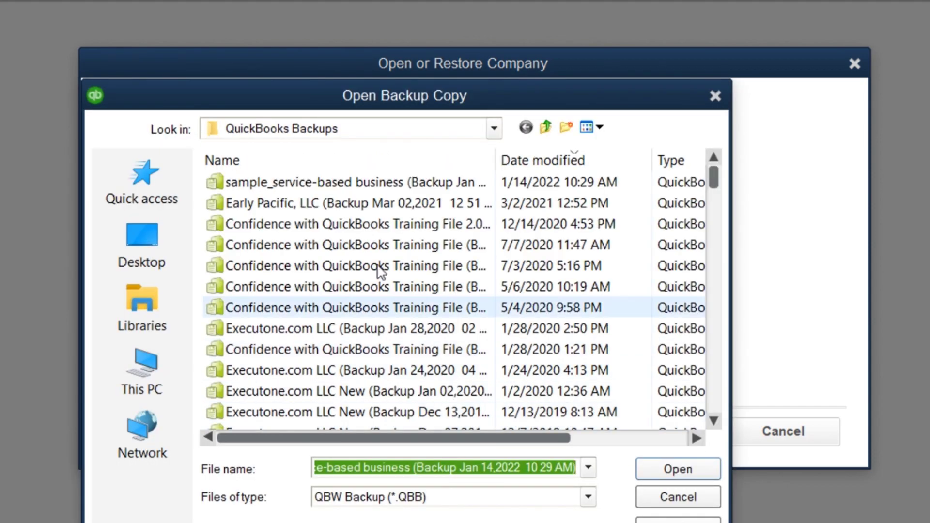
click(406, 182)
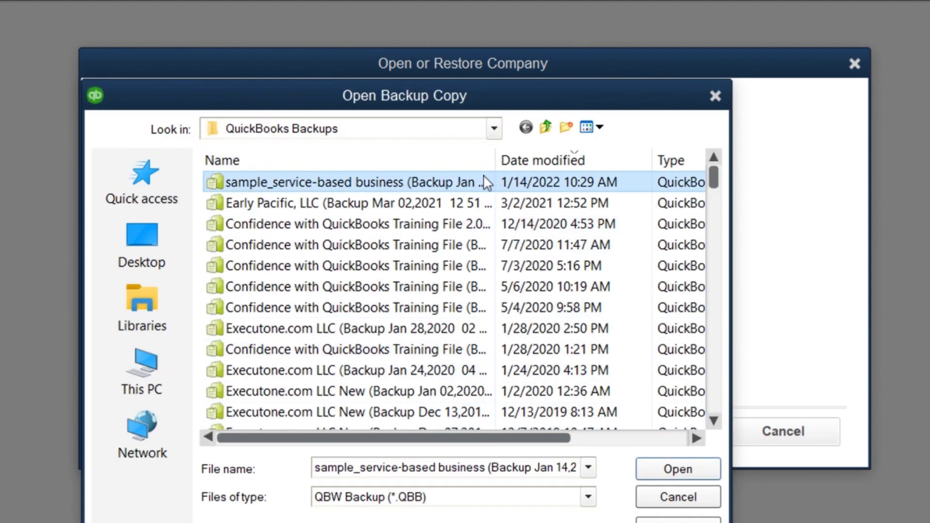
click(678, 469)
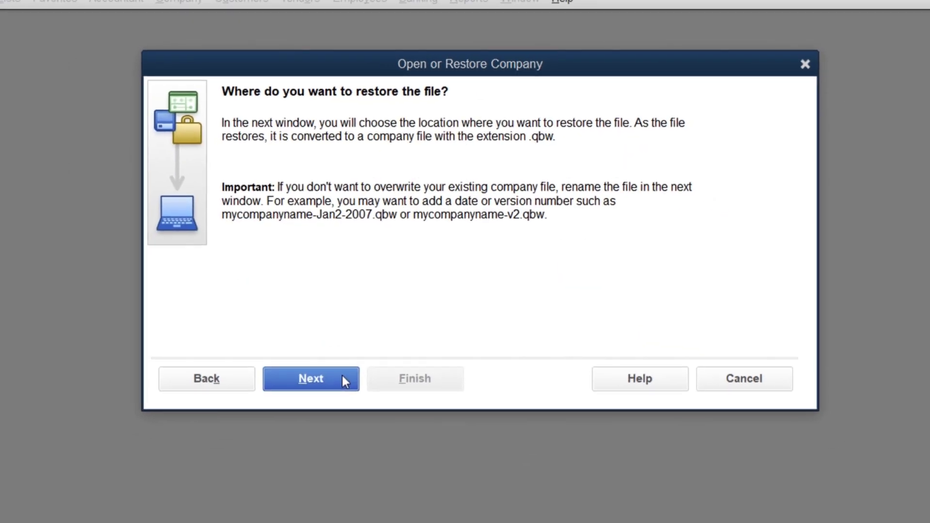
click(321, 417)
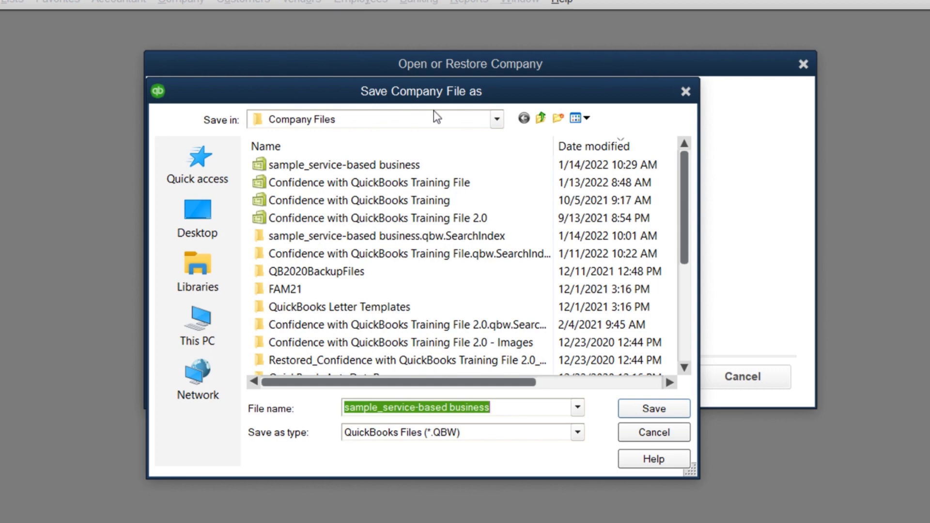
- Restore the backup into Company Files as 'sample_service-based business 2022'
click(497, 120)
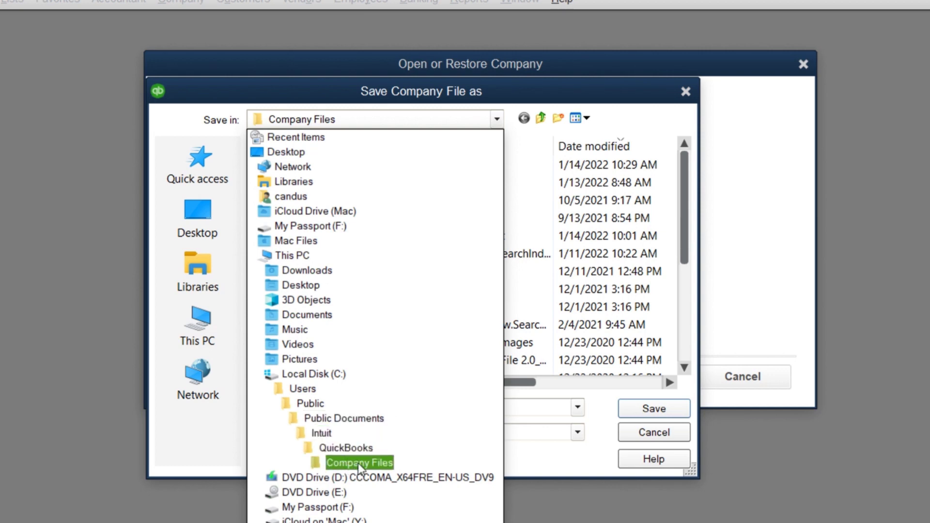
click(382, 463)
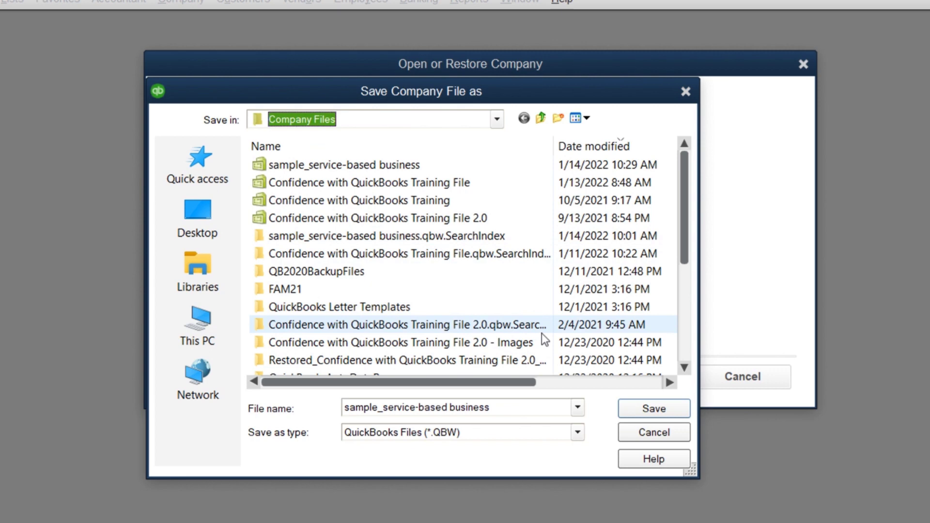
drag(507, 410, 325, 408)
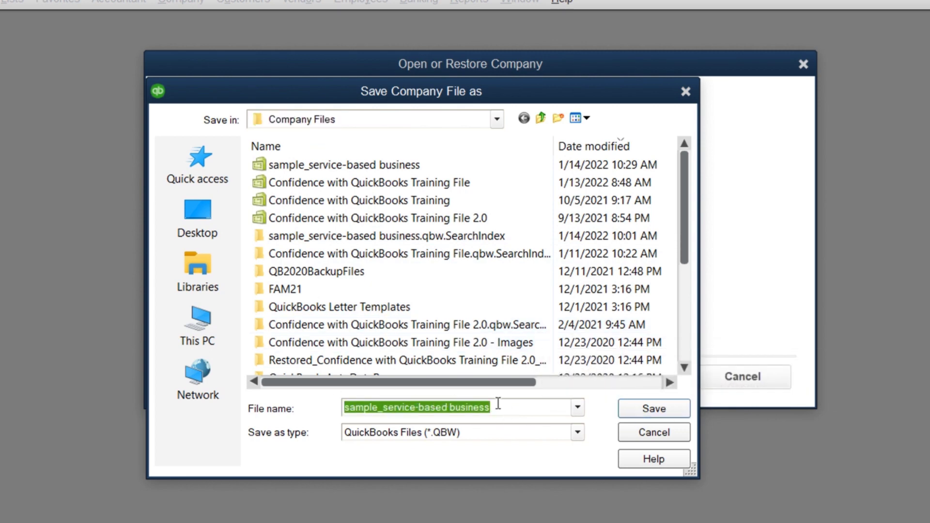
drag(499, 409, 345, 409)
click(500, 408)
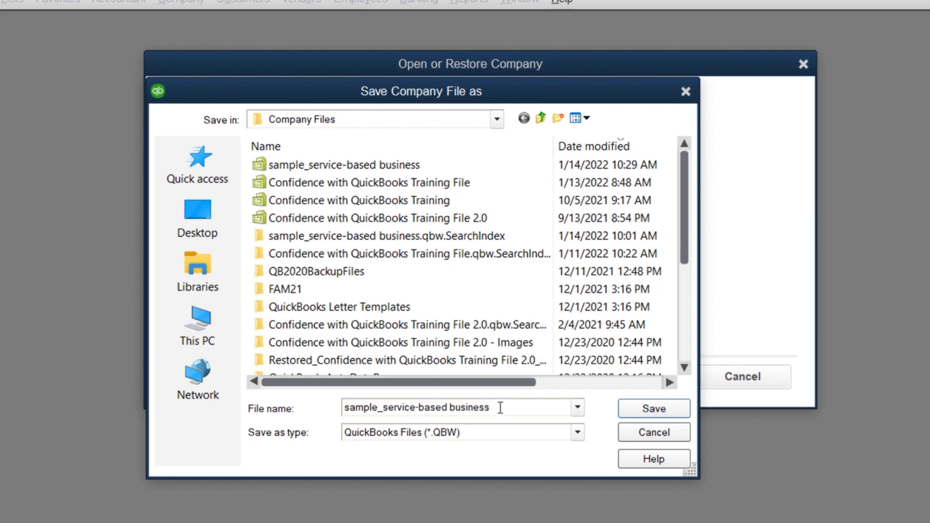
text(2022)
click(641, 408)
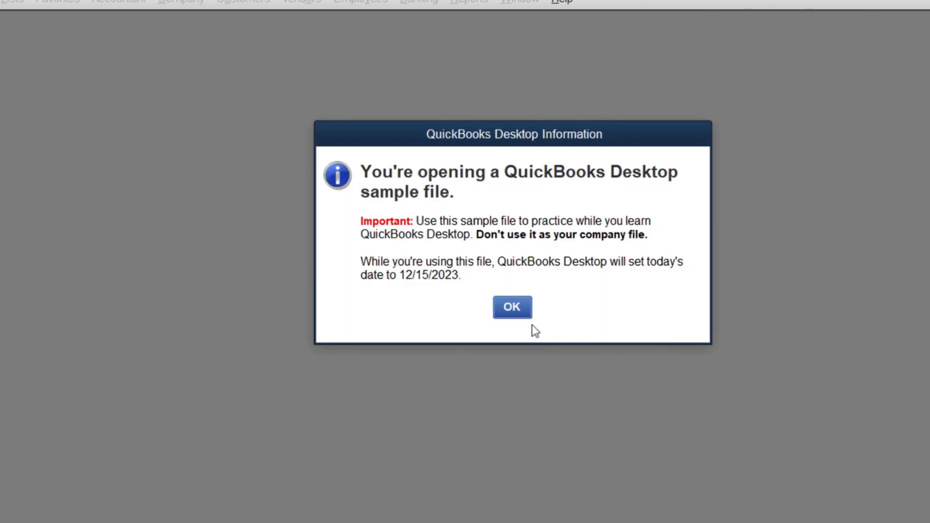
- Dismiss the sample-file notice and bring up the File menu of the restored company
click(509, 305)
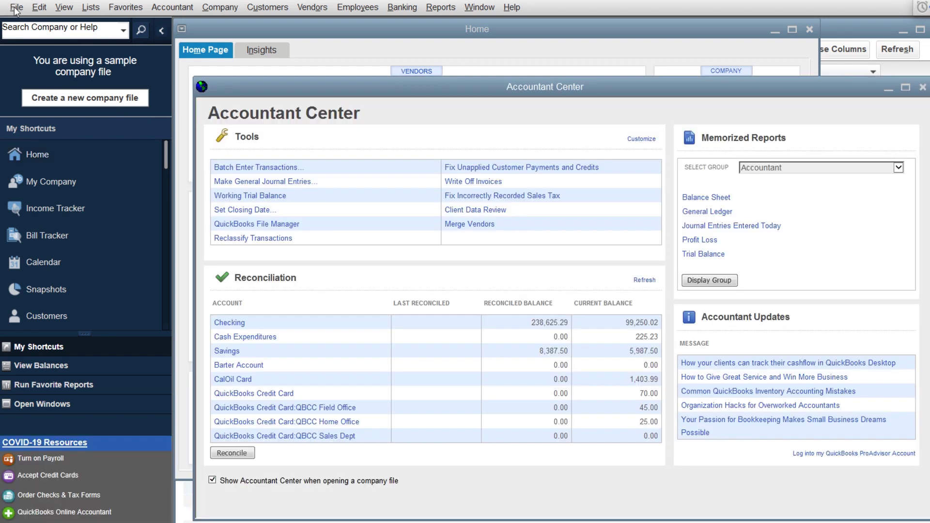
click(16, 8)
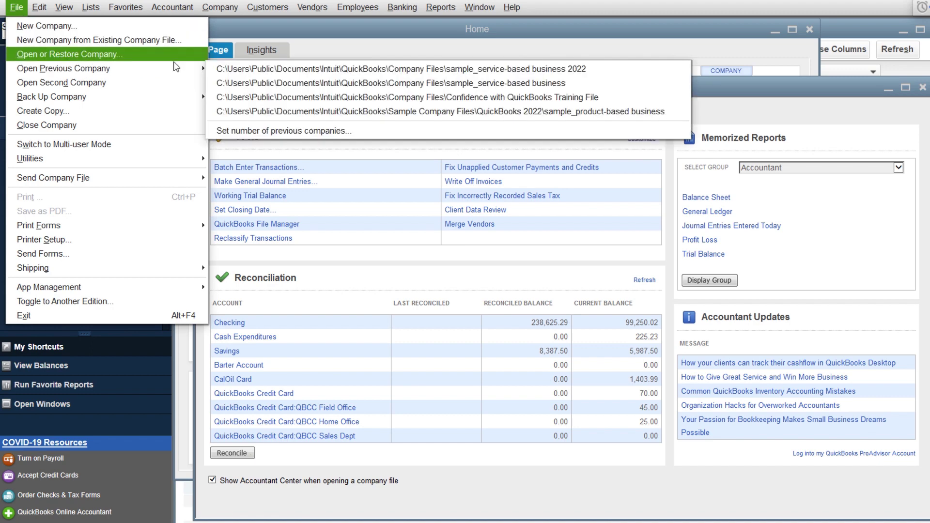
- Limit the previous-companies list to 1 entry and check the shortened list
mouse_move(200, 69)
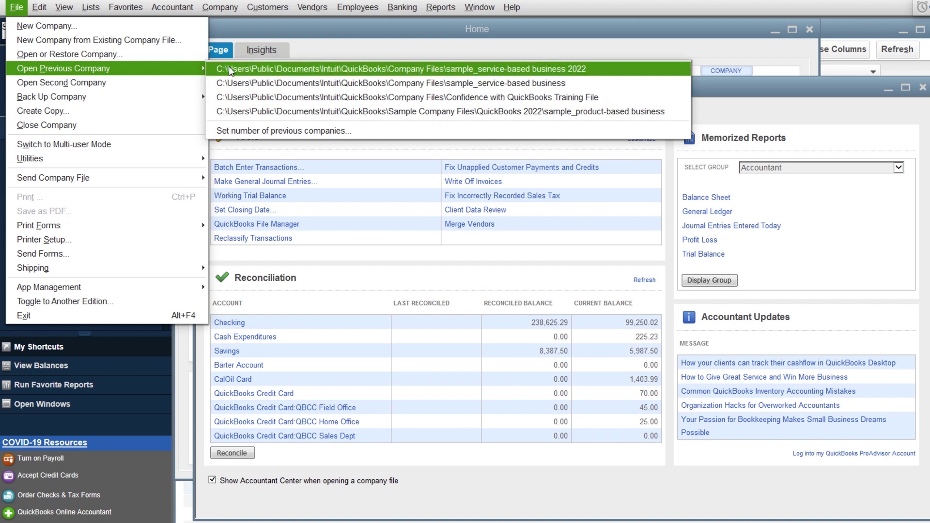
click(259, 132)
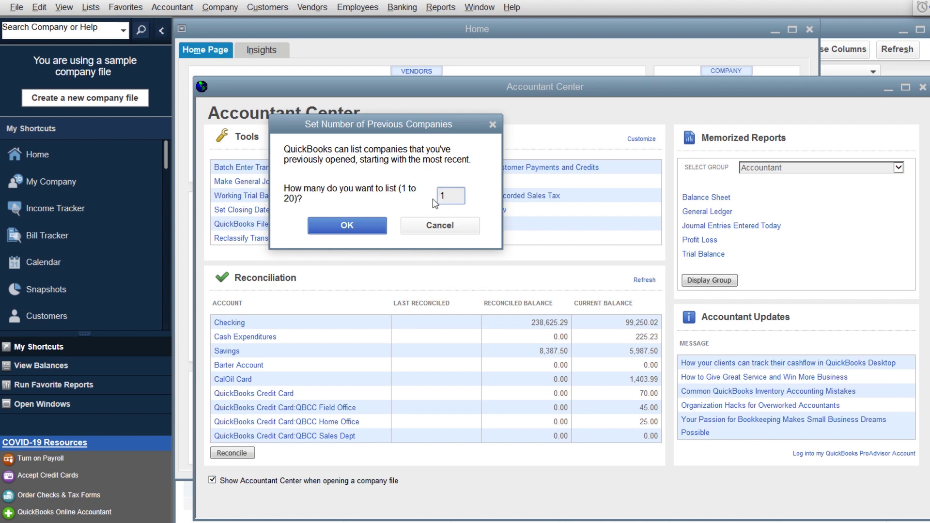
click(385, 230)
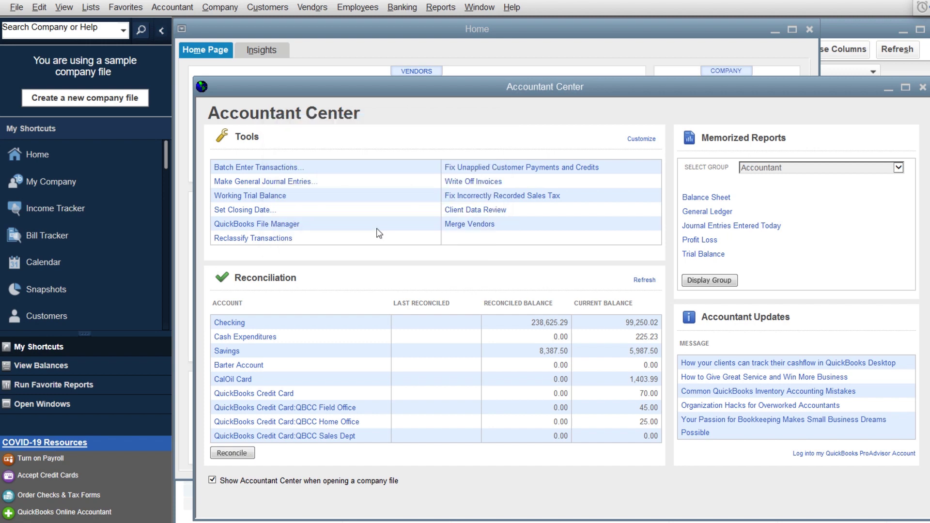
click(16, 8)
- Raise the previous-companies limit to 10 and confirm four recent files reappear
mouse_move(87, 70)
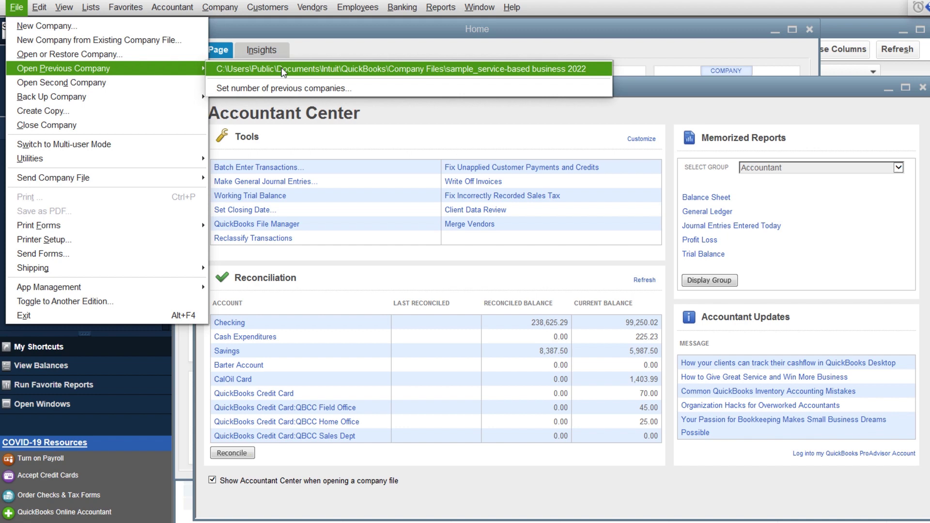
click(329, 88)
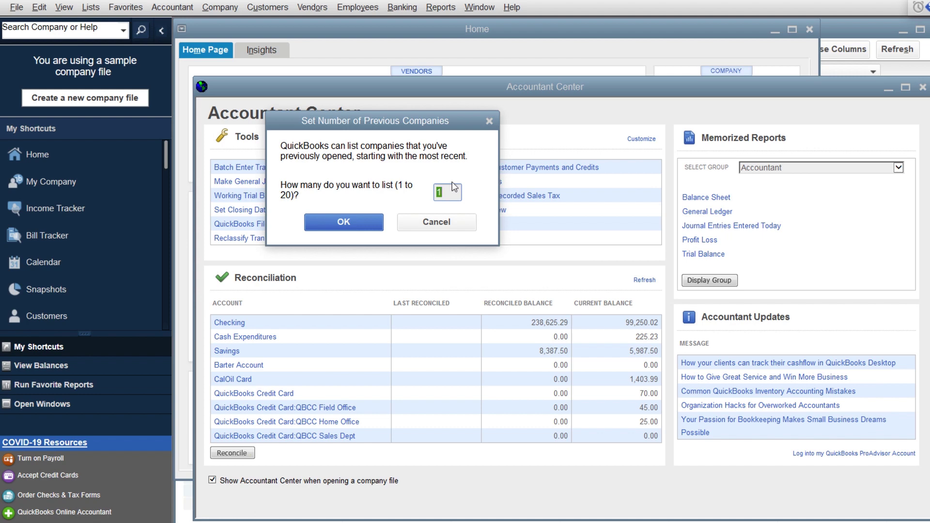
text(0)
click(373, 221)
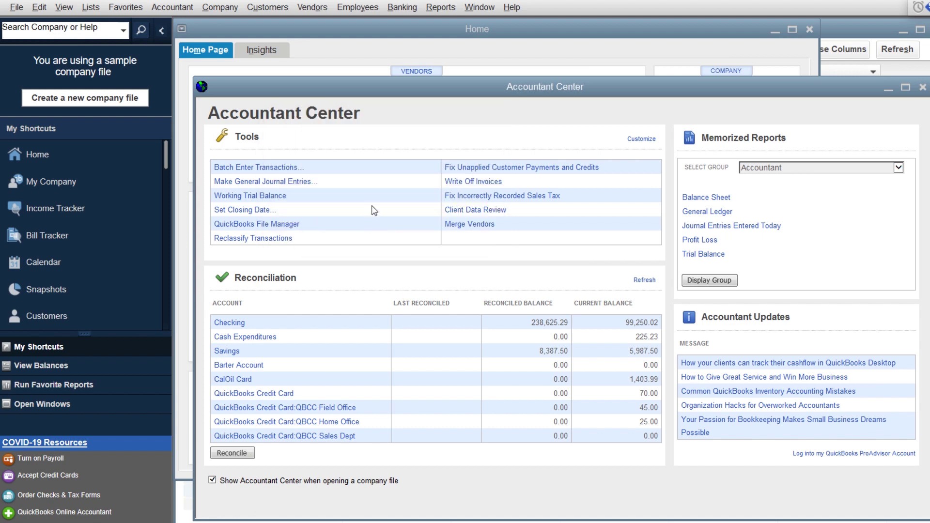
click(17, 7)
mouse_move(63, 68)
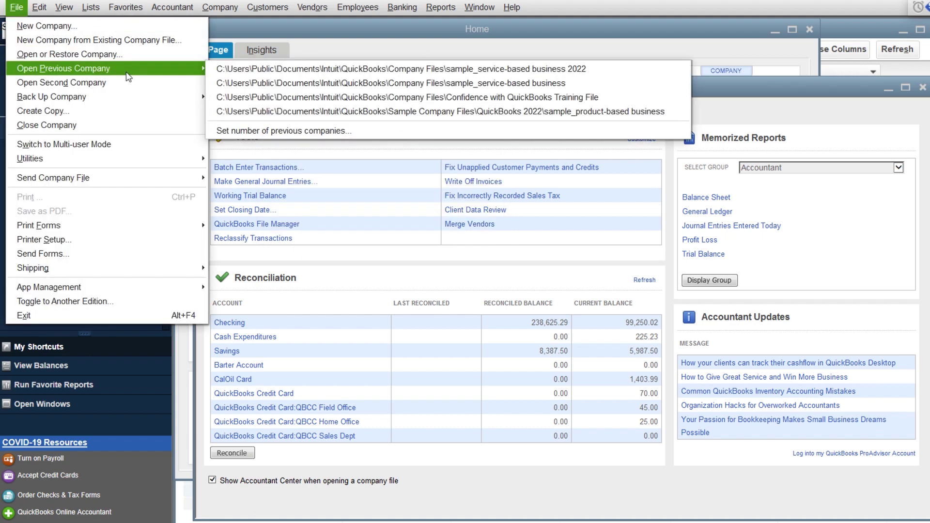